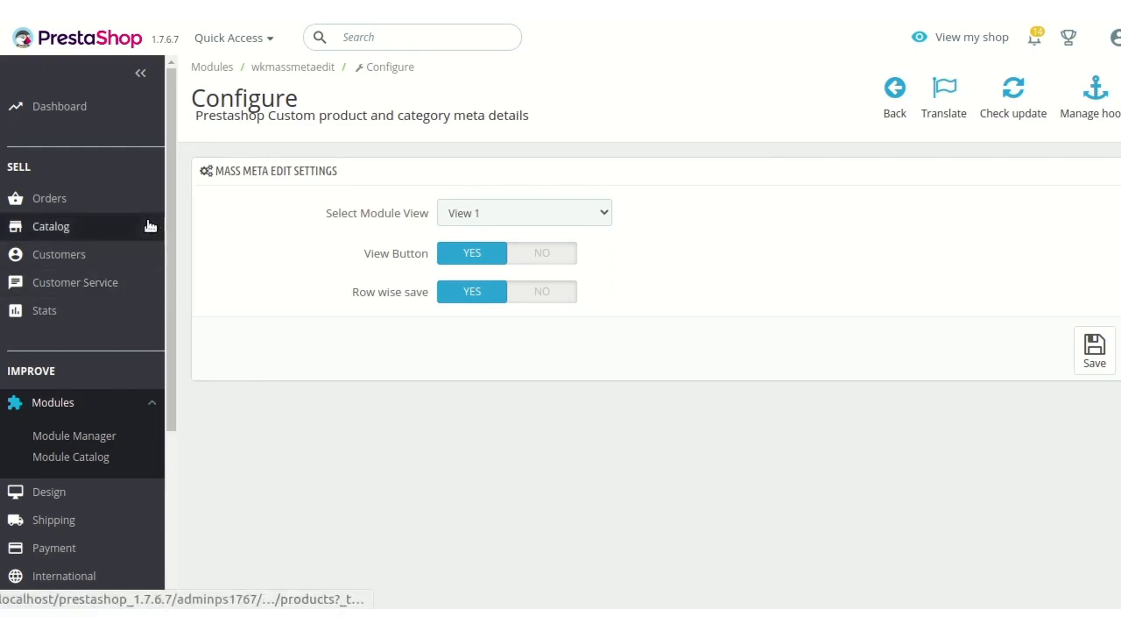
Step: Look through the Product Meta Edit and Category Meta Edit lists alongside the Mass Meta Edit configuration page
{"action": "mouse_move", "coordinate": [150, 225]}
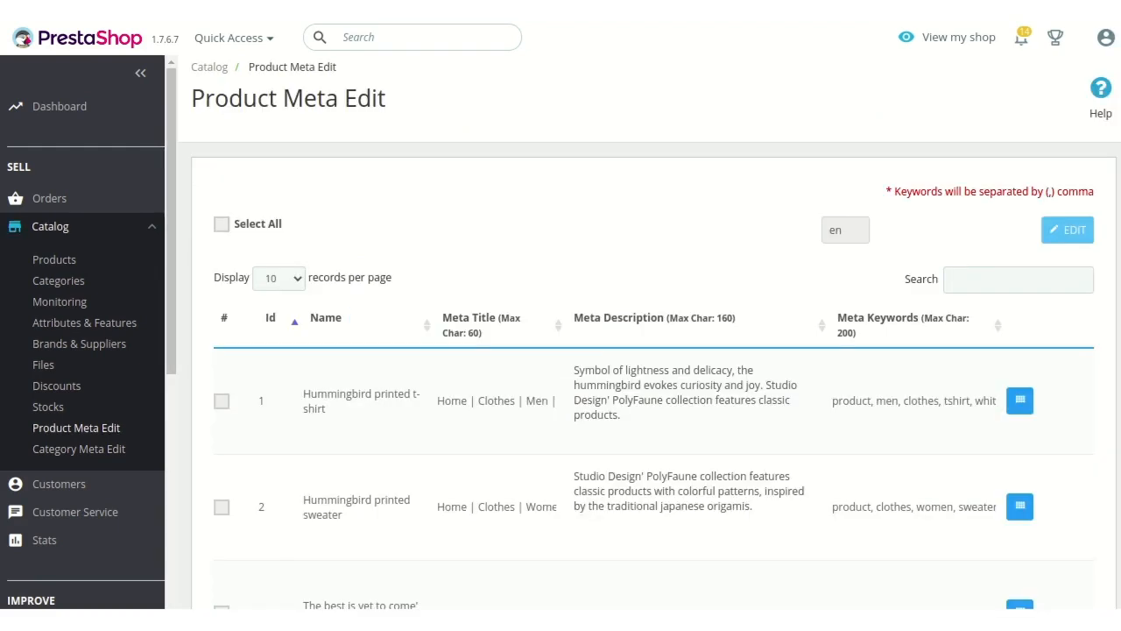
{"action": "left_click", "coordinate": [753, 3]}
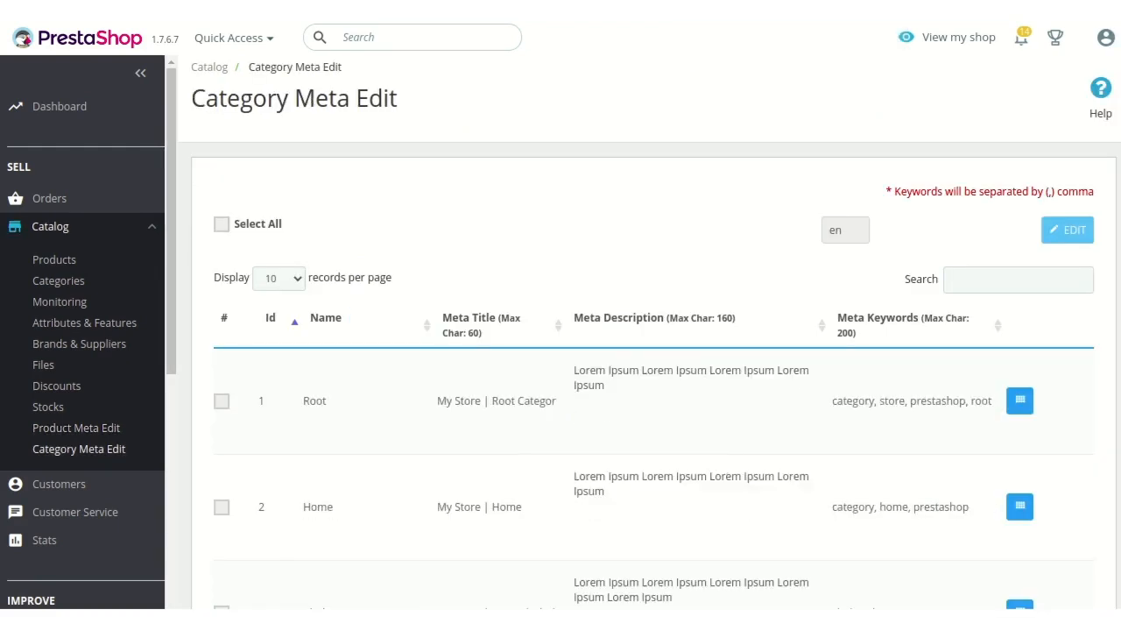
{"action": "left_click", "coordinate": [583, 5]}
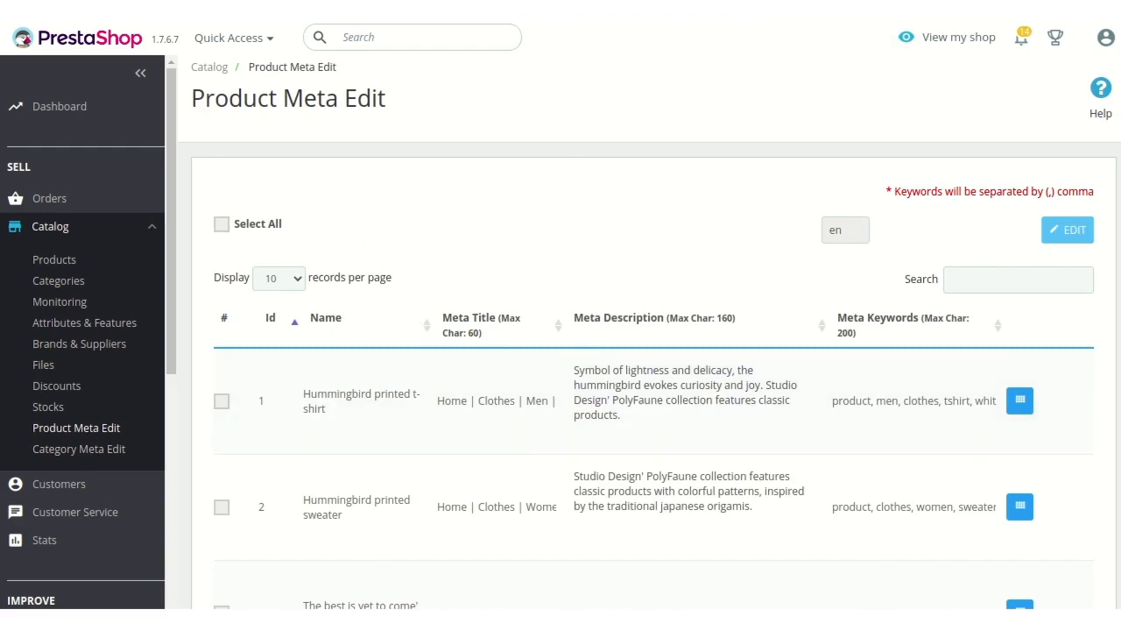
{"action": "left_click", "coordinate": [412, 4]}
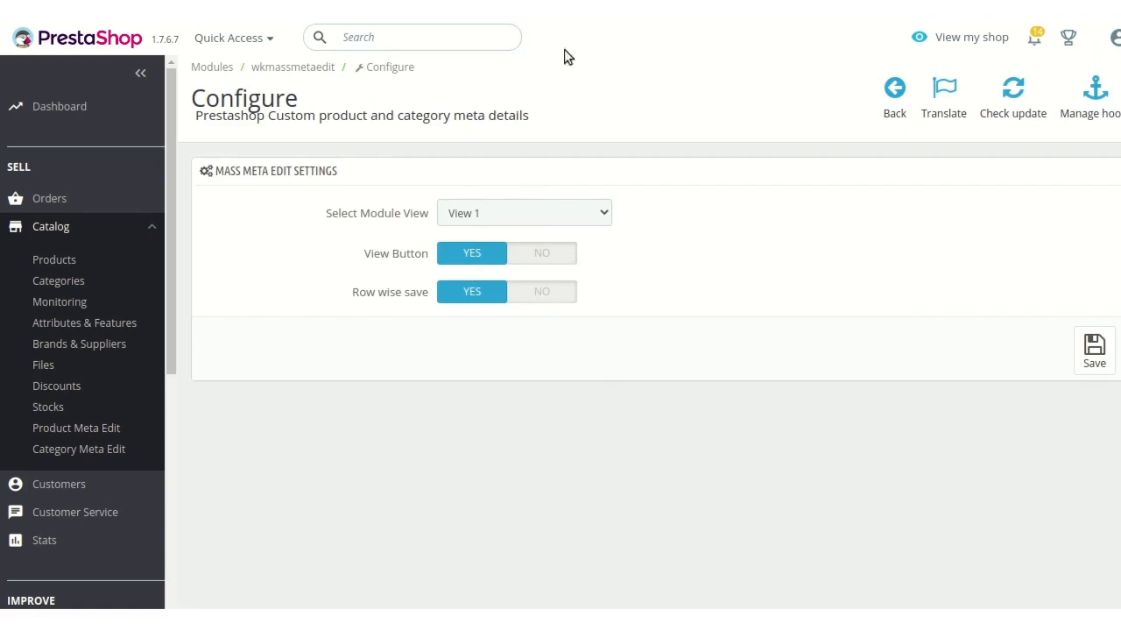
{"action": "left_click", "coordinate": [582, 5]}
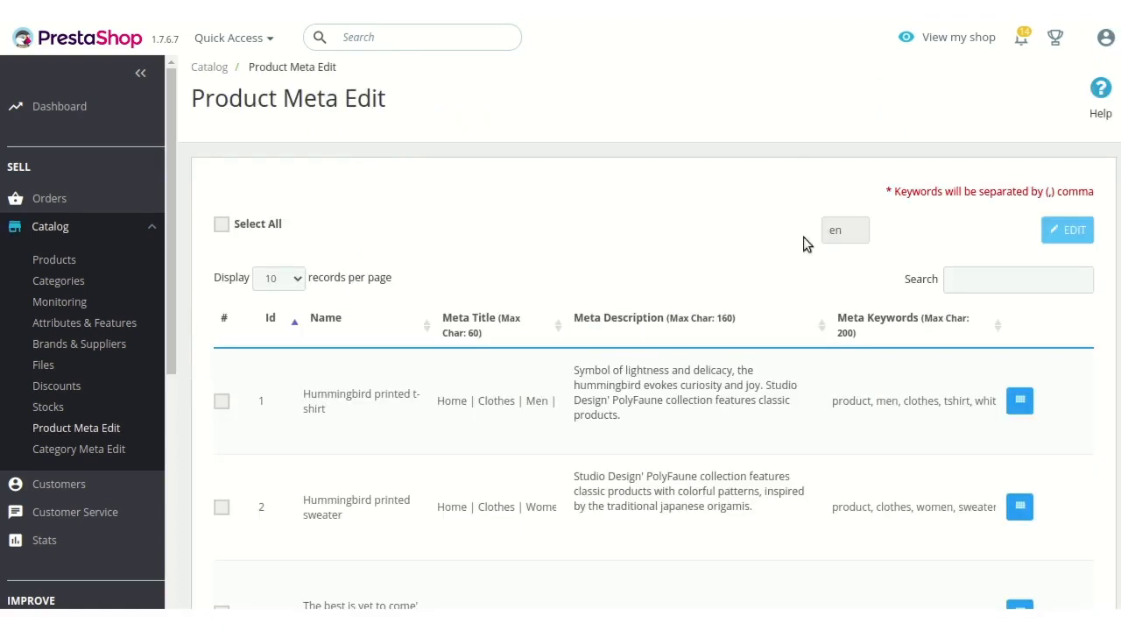
Step: Preview the search snippets of the Hummingbird printed t-shirt product and the Root category, and return to the module configuration
{"action": "left_click", "coordinate": [1018, 398]}
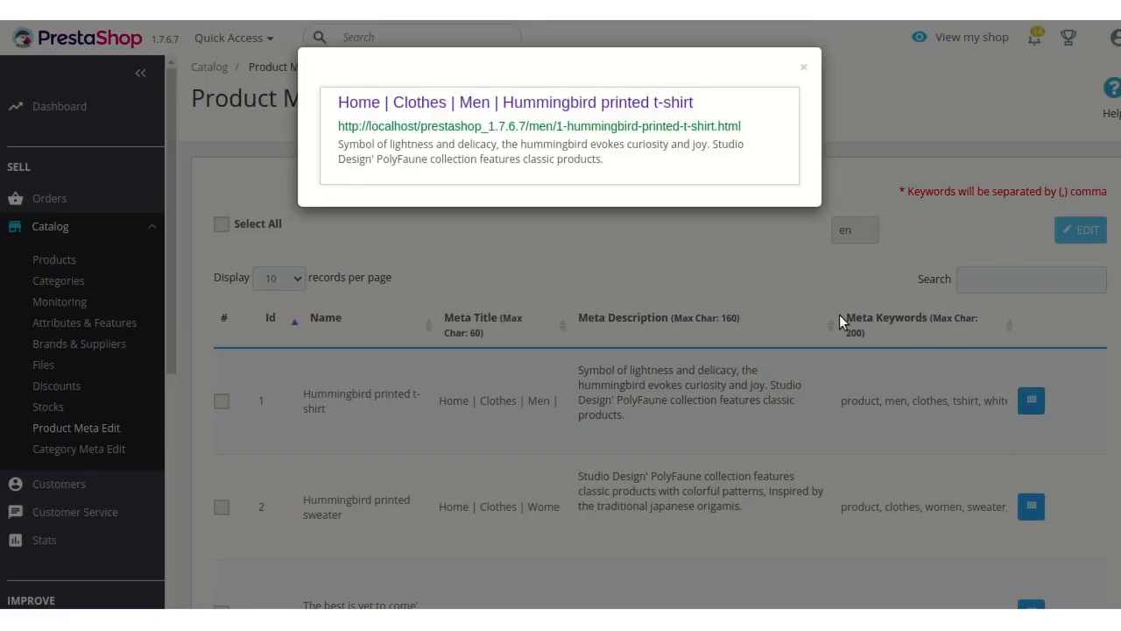
{"action": "left_click", "coordinate": [765, 266]}
{"action": "left_click", "coordinate": [760, 5]}
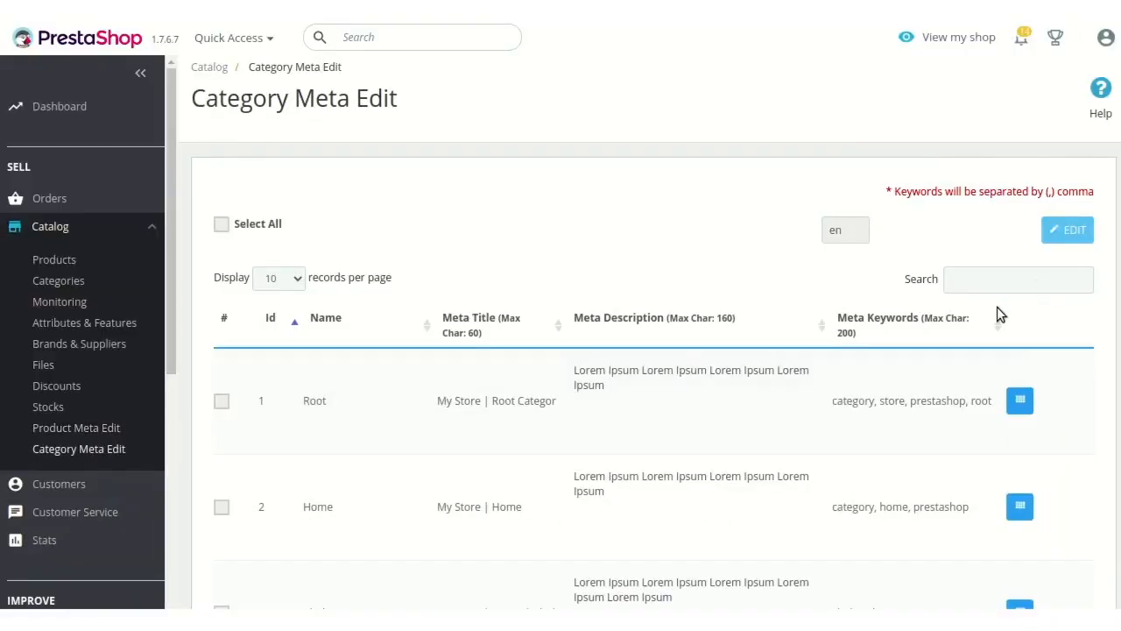
{"action": "left_click", "coordinate": [1018, 400]}
{"action": "left_click", "coordinate": [581, 239]}
{"action": "left_click", "coordinate": [421, 4]}
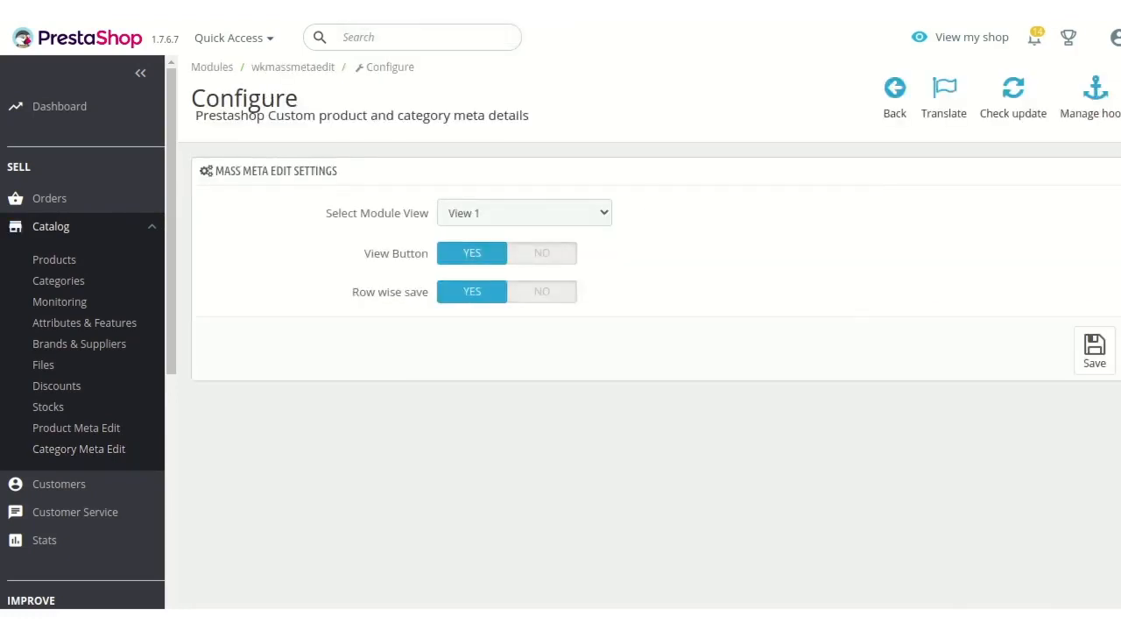
Step: Select the Hummingbird printed t-shirt in the Product Meta Edit list, and extend the selection to all products
{"action": "left_click", "coordinate": [560, 4]}
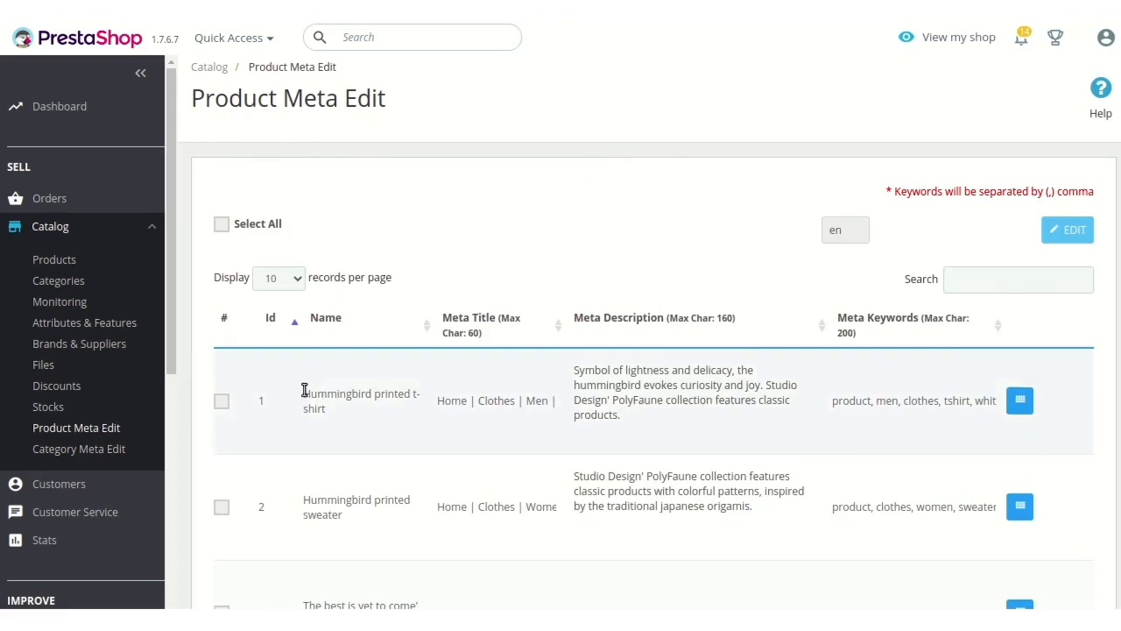
{"action": "left_click", "coordinate": [221, 402]}
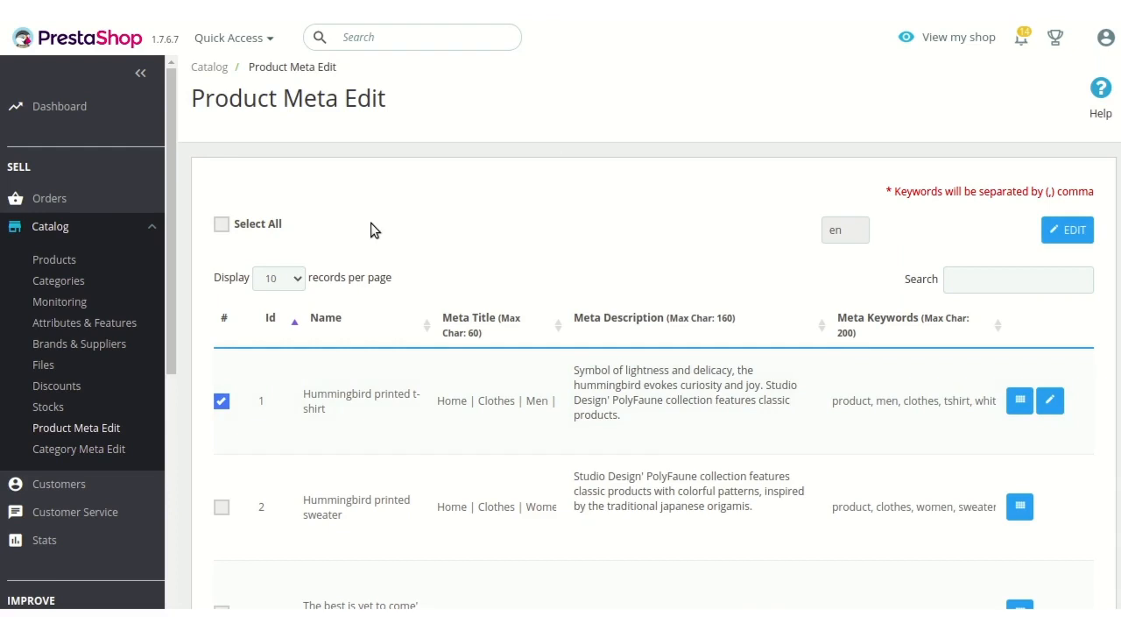
{"action": "left_click", "coordinate": [221, 224]}
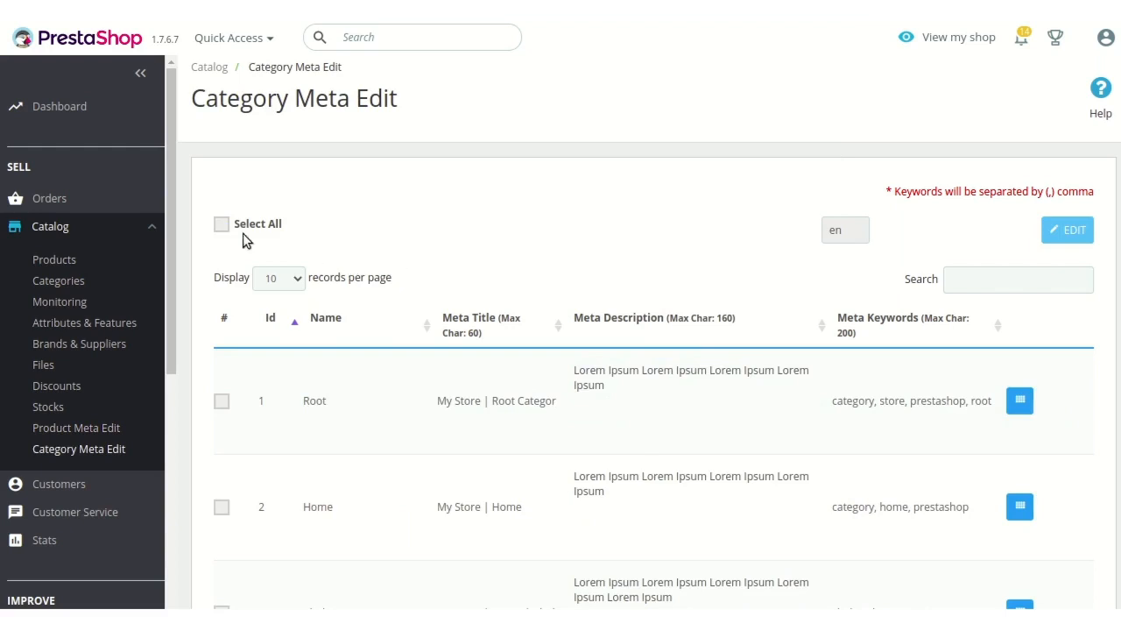
Step: Toggle the selection of all categories and products, and open the Hummingbird printed t-shirt's own row for editing
{"action": "left_click", "coordinate": [222, 226]}
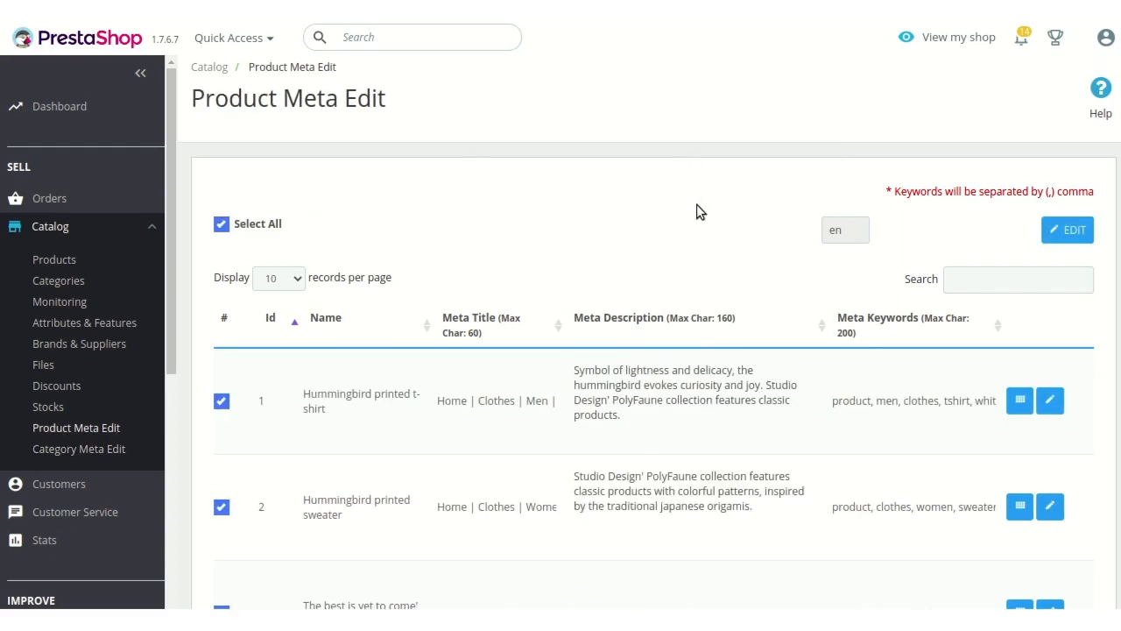
{"action": "left_click", "coordinate": [222, 225]}
{"action": "left_click", "coordinate": [222, 225]}
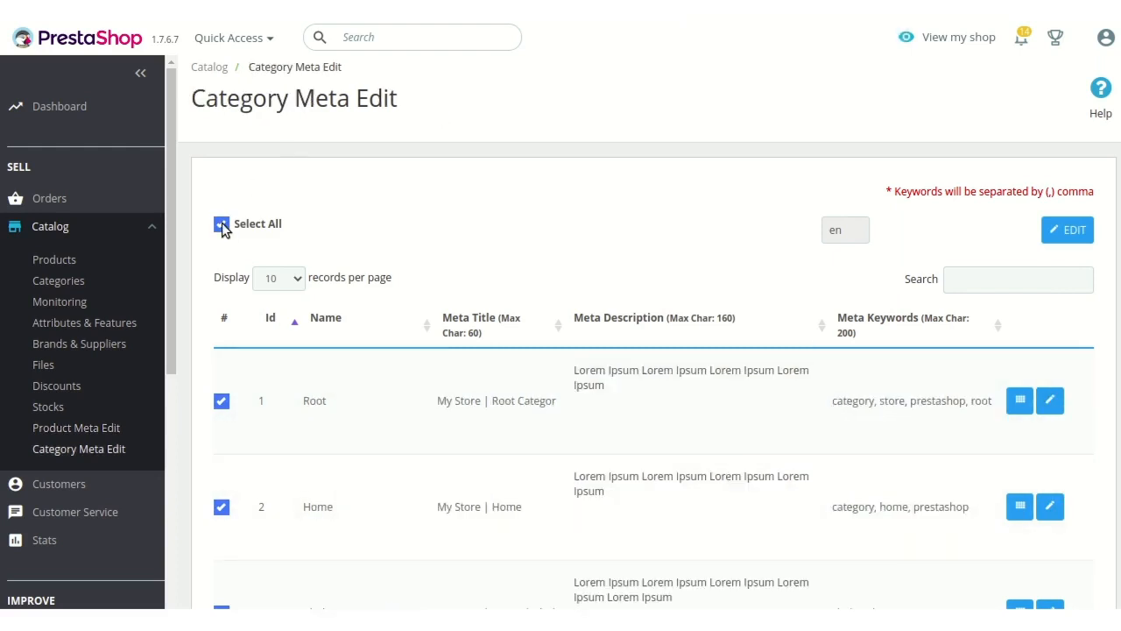
{"action": "left_click", "coordinate": [222, 225]}
{"action": "left_click", "coordinate": [222, 225]}
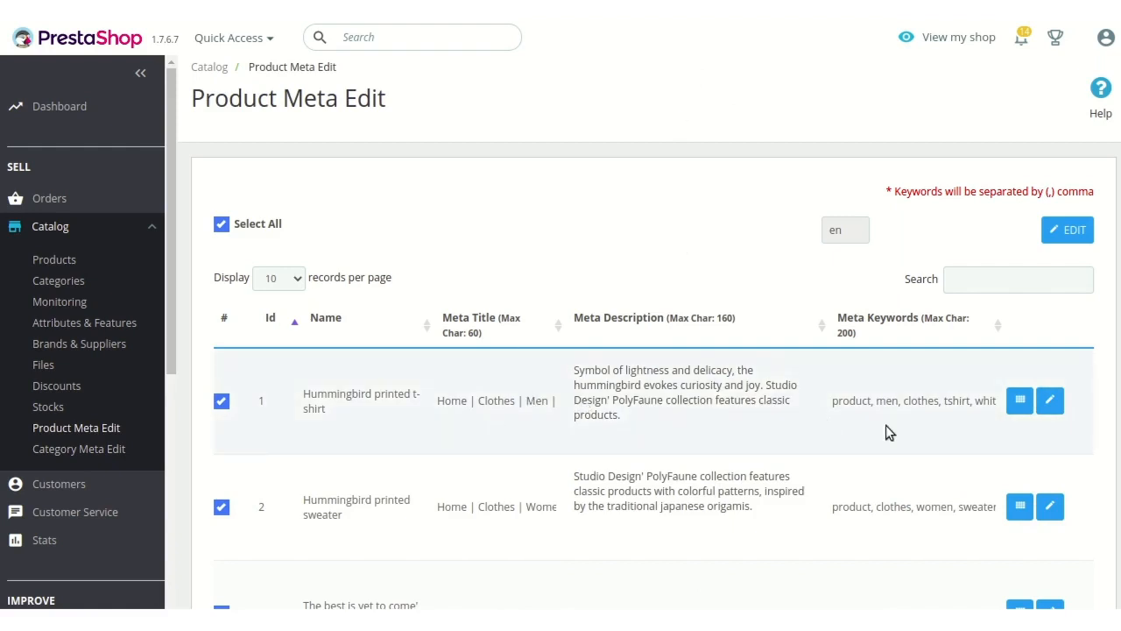
{"action": "left_click", "coordinate": [1051, 402]}
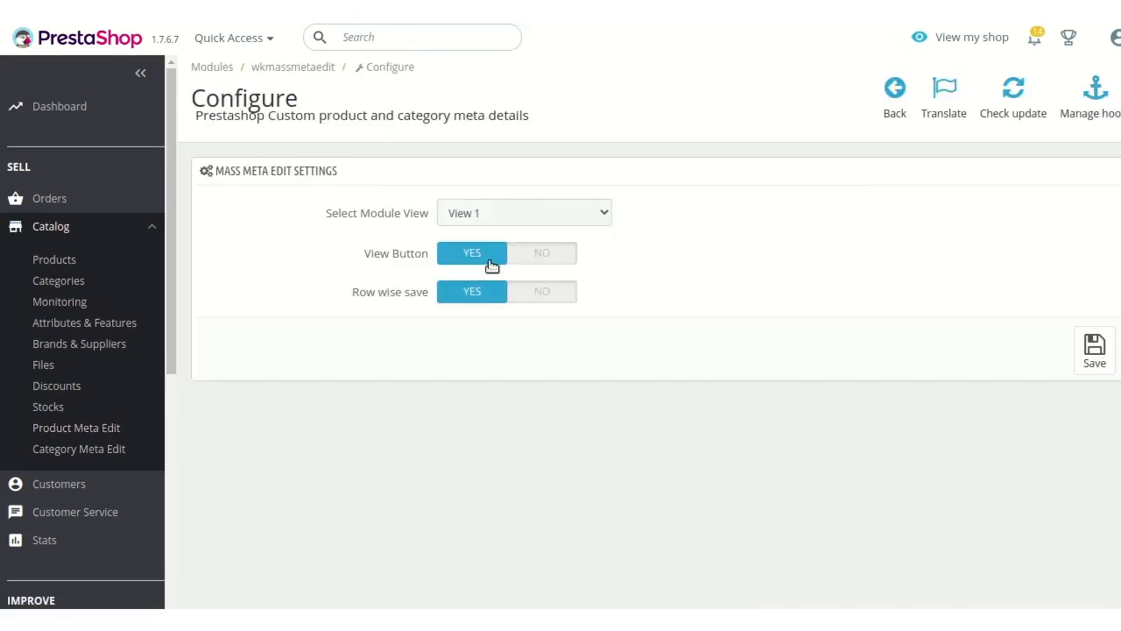
Step: Save the Mass Meta Edit settings with Row wise save set to No, and reload the Product Meta Edit list
{"action": "left_click", "coordinate": [534, 298]}
{"action": "left_click", "coordinate": [1104, 350]}
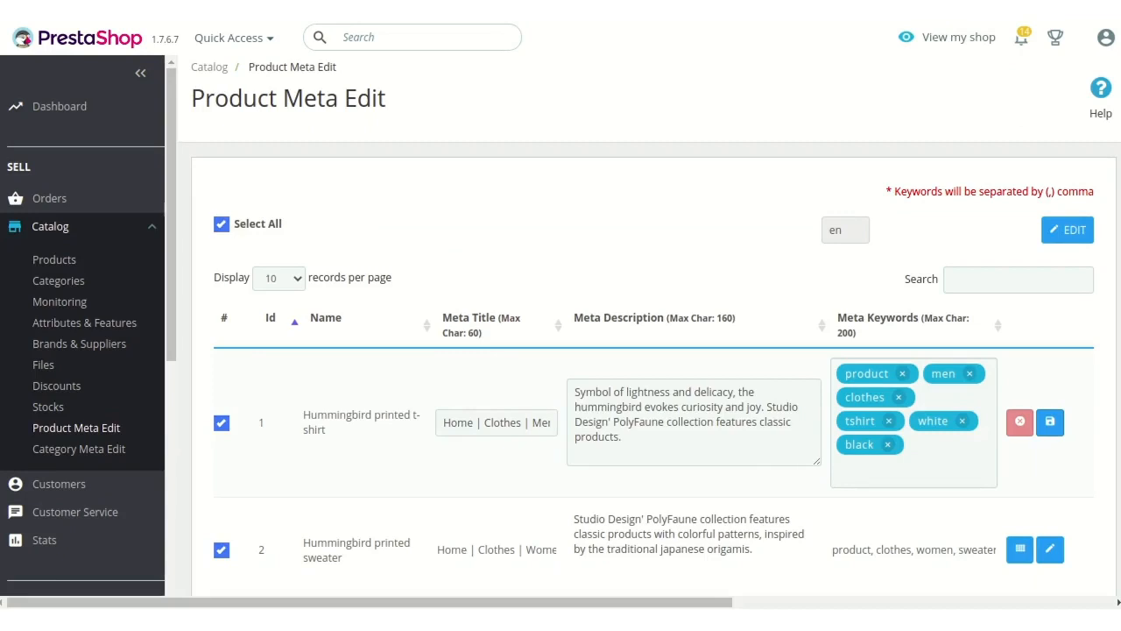
{"action": "key", "text": "F5"}
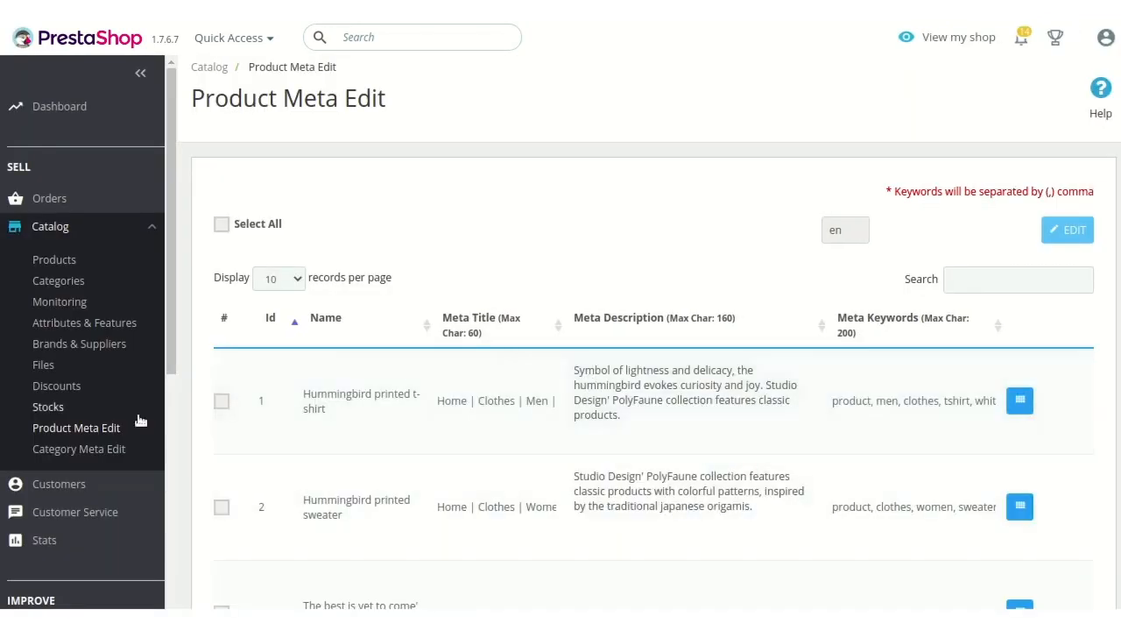
Step: Open the selected Hummingbird printed t-shirt's meta title, description and keywords for editing, and deselect the product again
{"action": "left_click", "coordinate": [221, 401]}
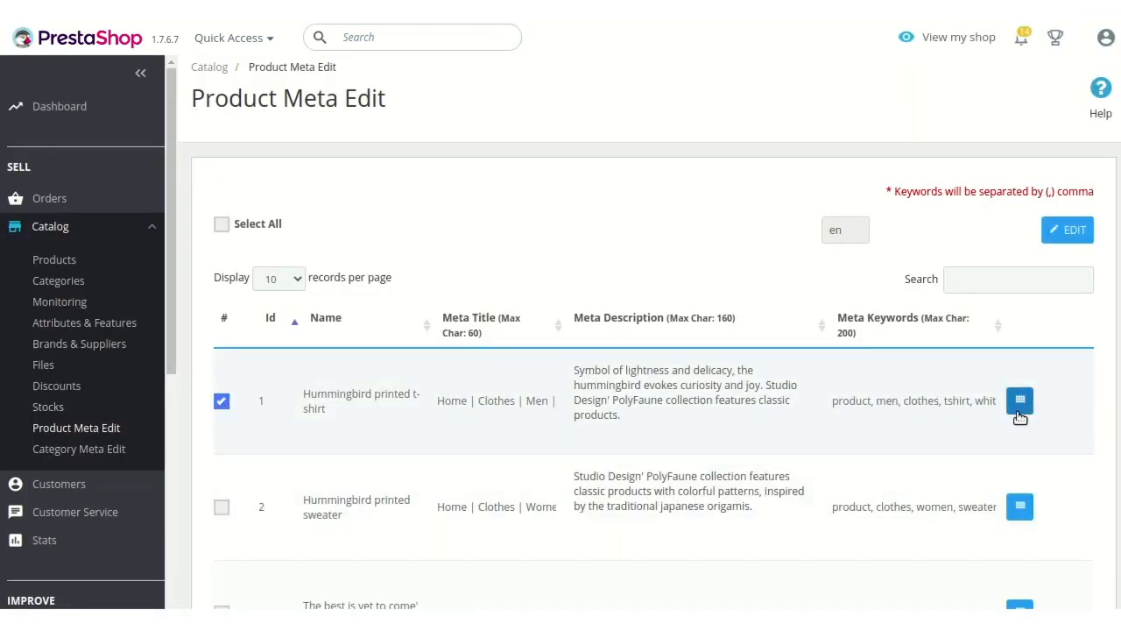
{"action": "left_click", "coordinate": [1060, 232]}
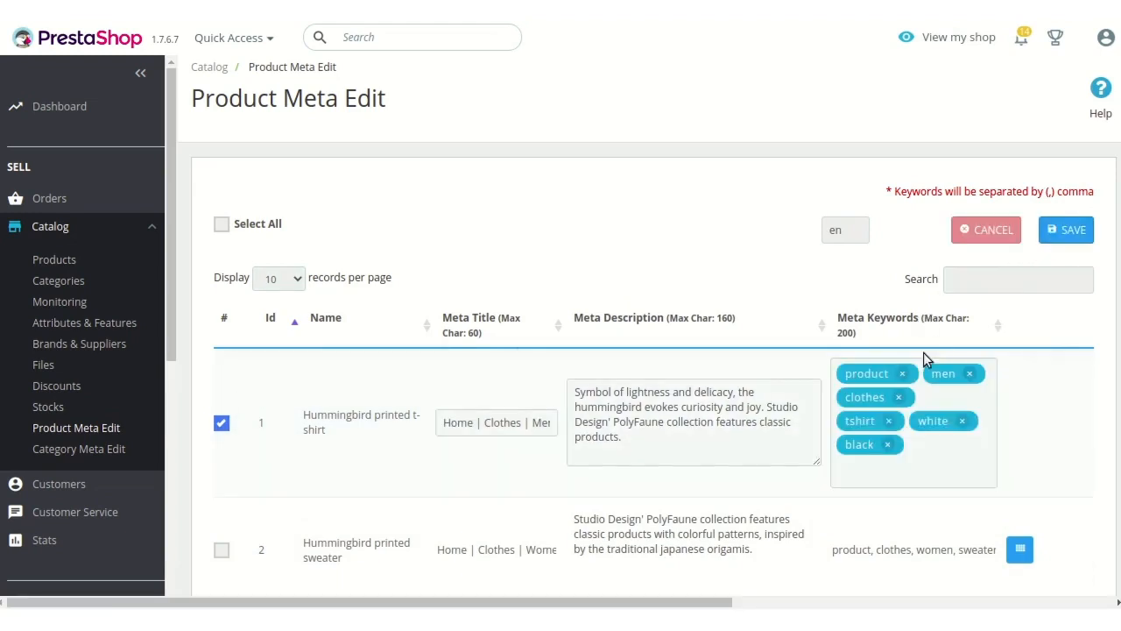
{"action": "left_click", "coordinate": [636, 424]}
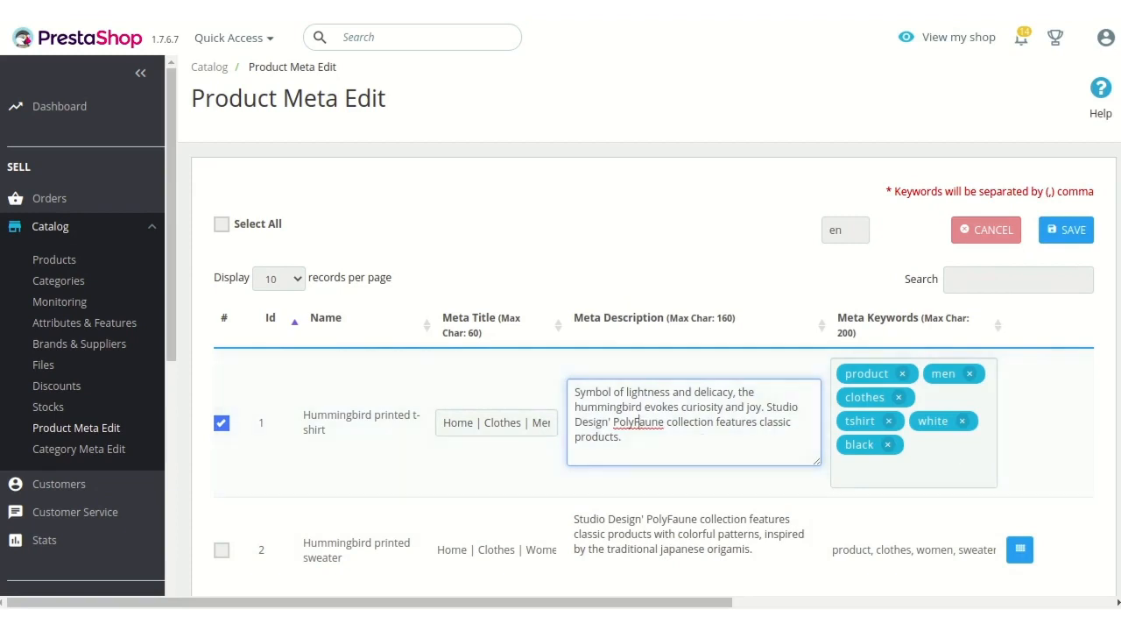
{"action": "left_click", "coordinate": [220, 235]}
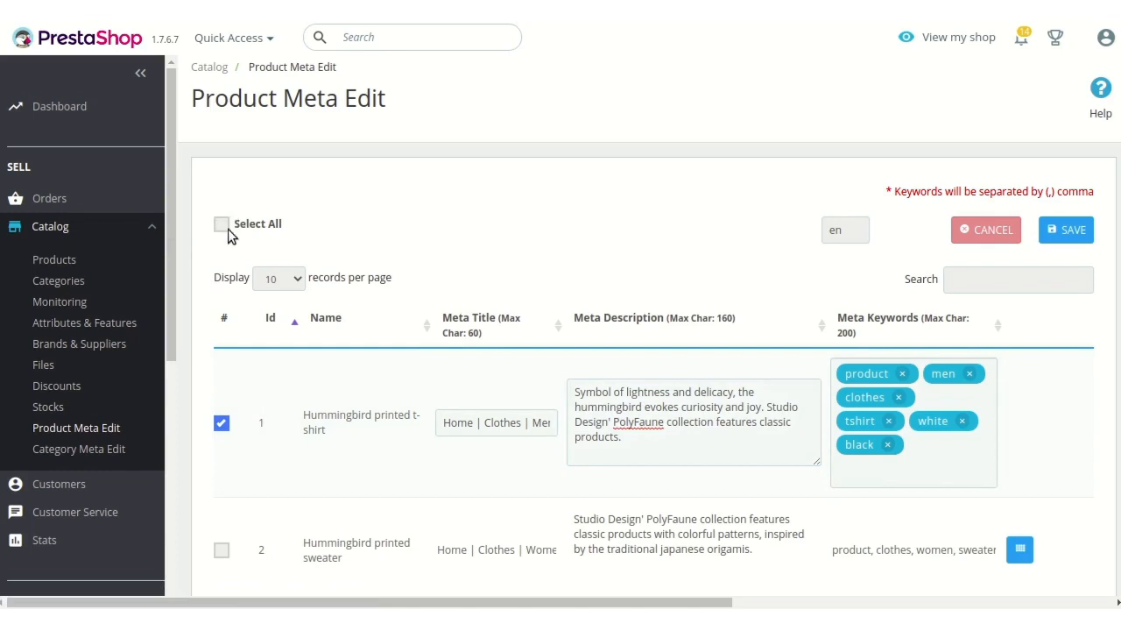
{"action": "left_click", "coordinate": [221, 422]}
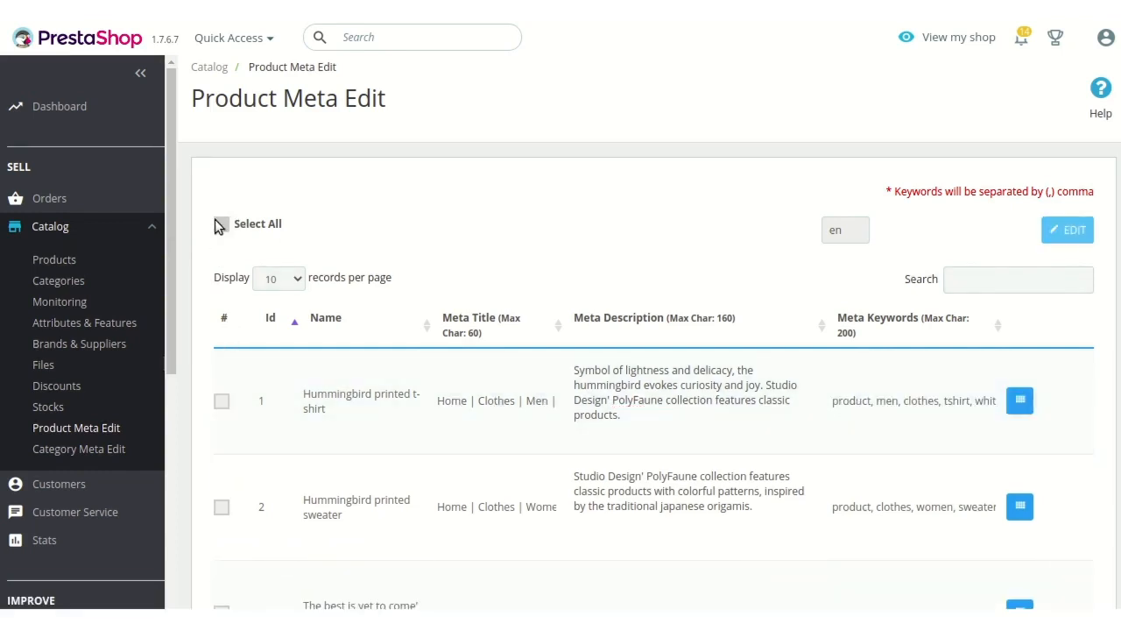
Step: Select all products in the Product Meta Edit list and open their meta details for bulk editing
{"action": "left_click", "coordinate": [220, 225]}
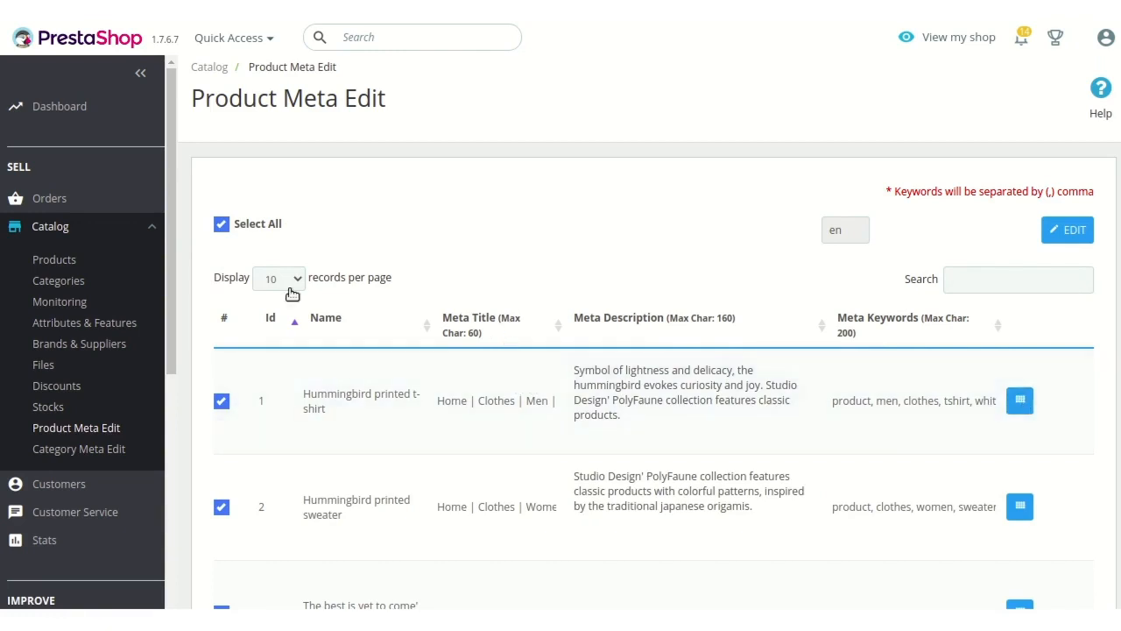
{"action": "left_click", "coordinate": [221, 225]}
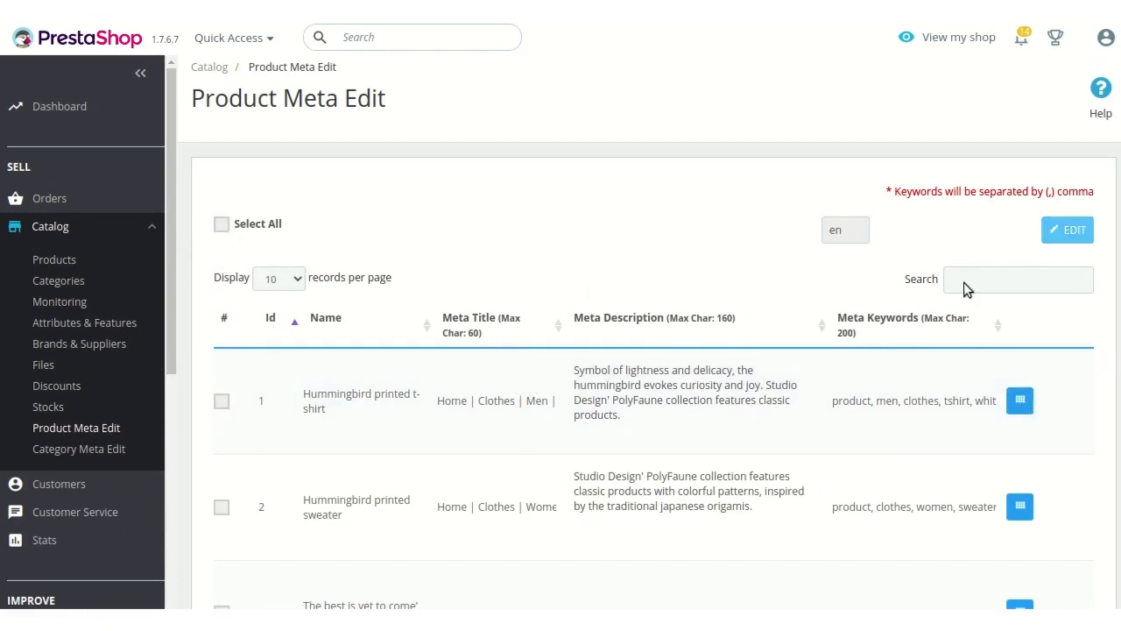
{"action": "left_click", "coordinate": [221, 228]}
{"action": "left_click", "coordinate": [1062, 230]}
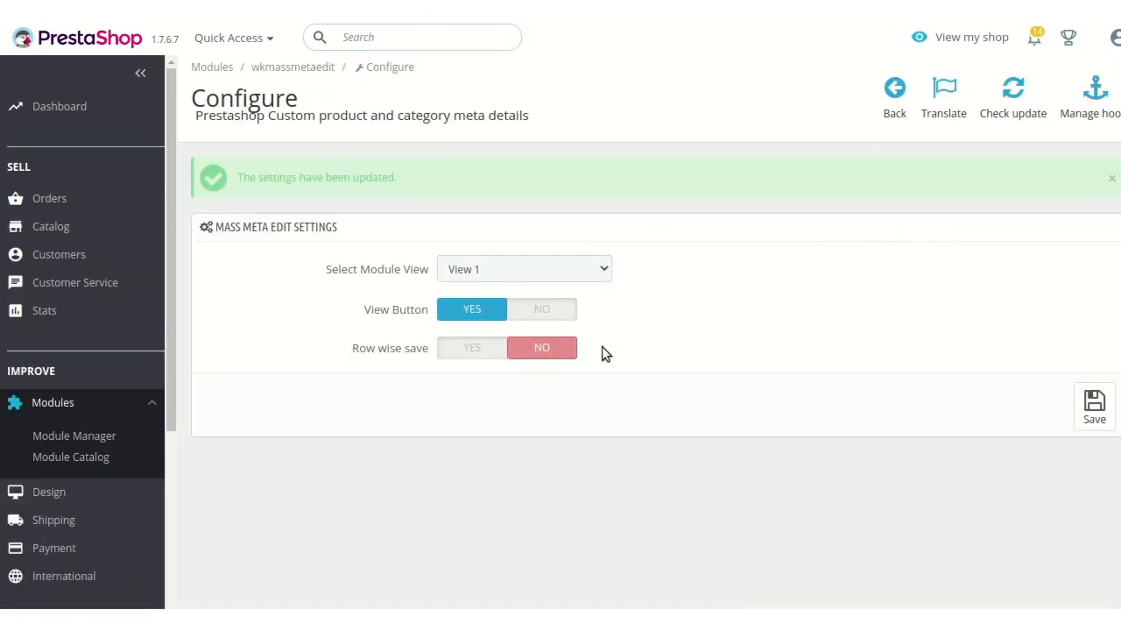
Step: Switch the module view from the table layout to the search-result snippet layout and save the settings
{"action": "mouse_move", "coordinate": [440, 352]}
{"action": "left_click", "coordinate": [603, 273]}
{"action": "left_click", "coordinate": [581, 296]}
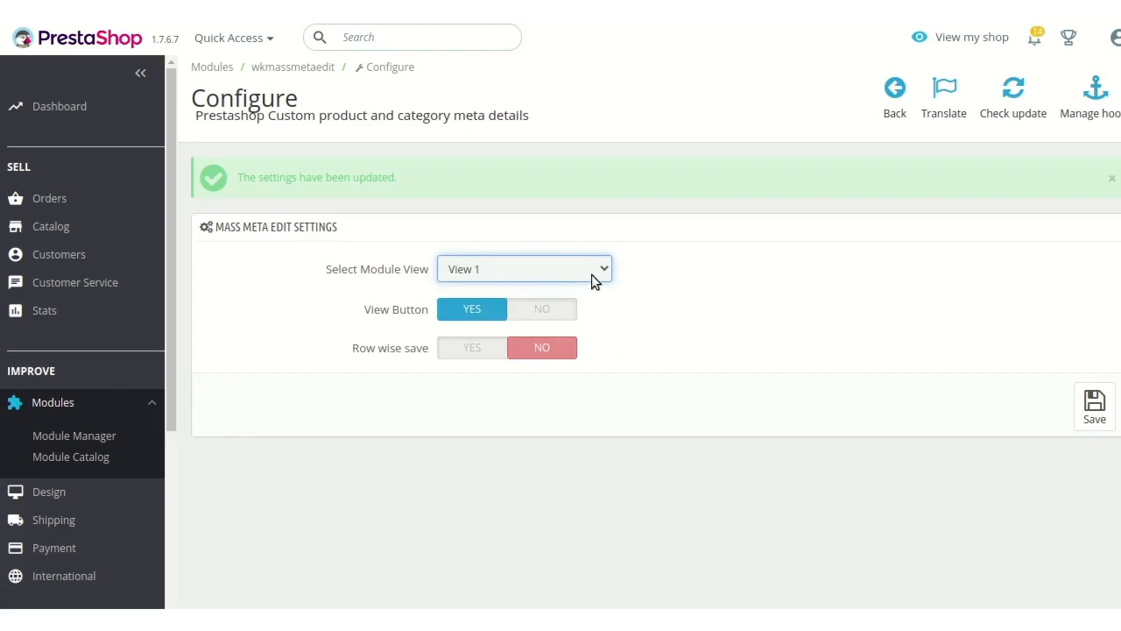
{"action": "left_click", "coordinate": [591, 274]}
{"action": "left_click", "coordinate": [579, 304]}
{"action": "left_click", "coordinate": [1091, 332]}
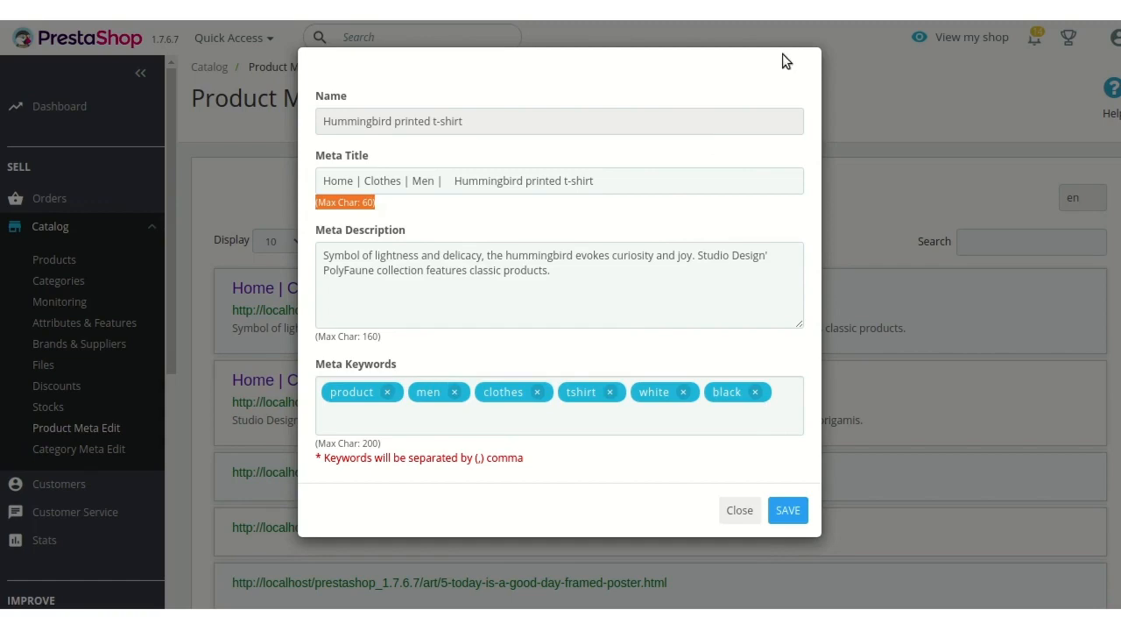
Step: Examine the editable meta details of the Hummingbird printed t-shirt and the Root category, closing both dialogs without saving
{"action": "left_click", "coordinate": [739, 510]}
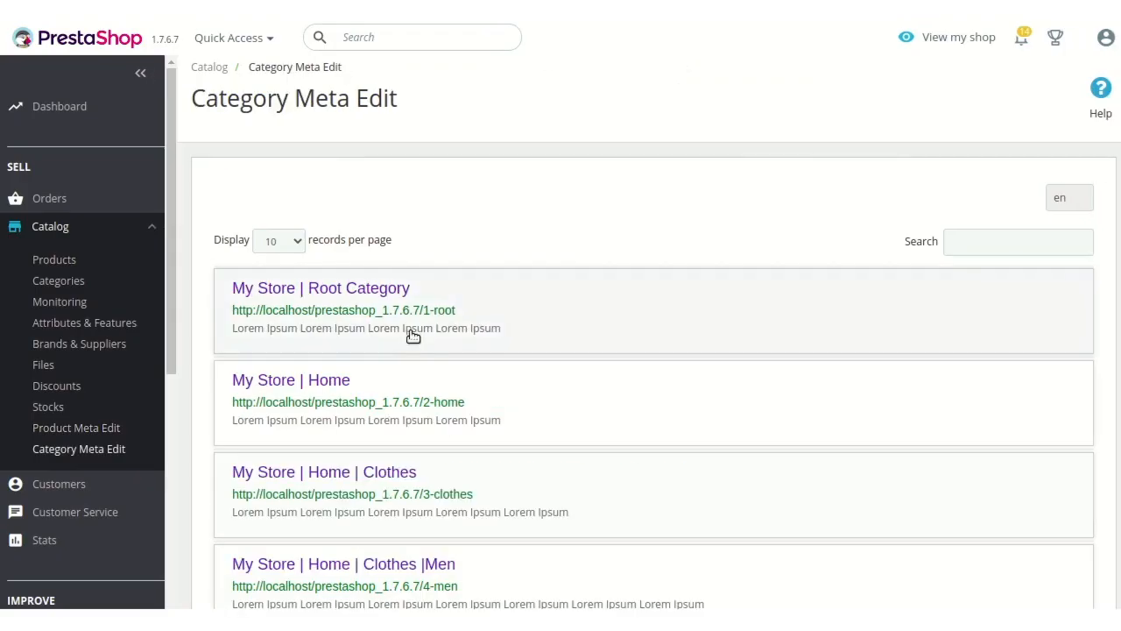
{"action": "left_click", "coordinate": [412, 330]}
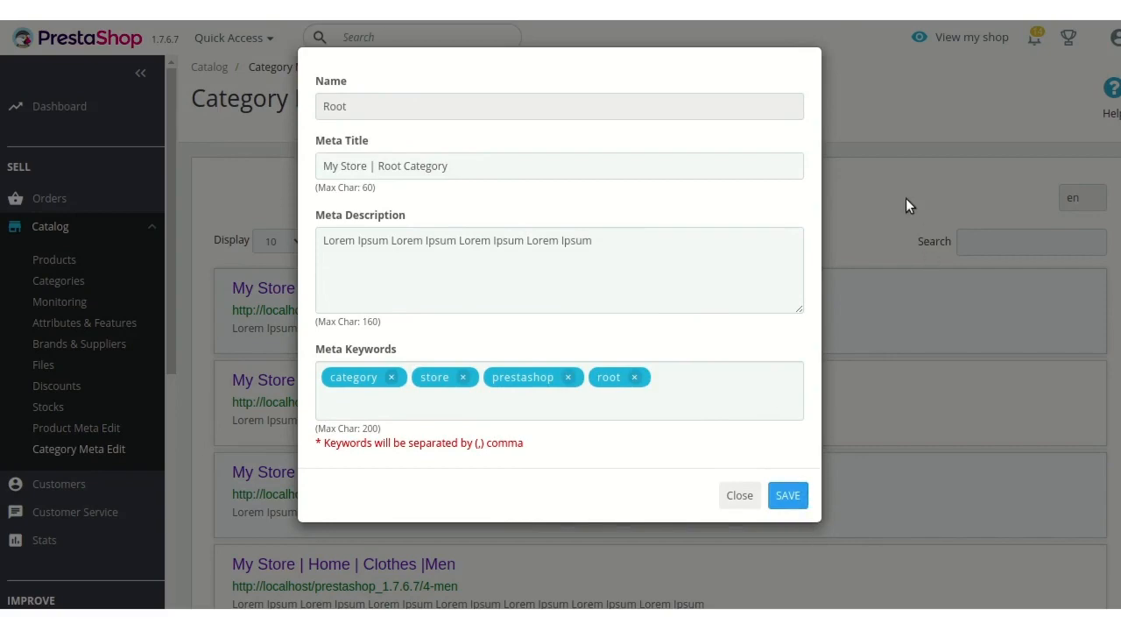
{"action": "left_click", "coordinate": [741, 492]}
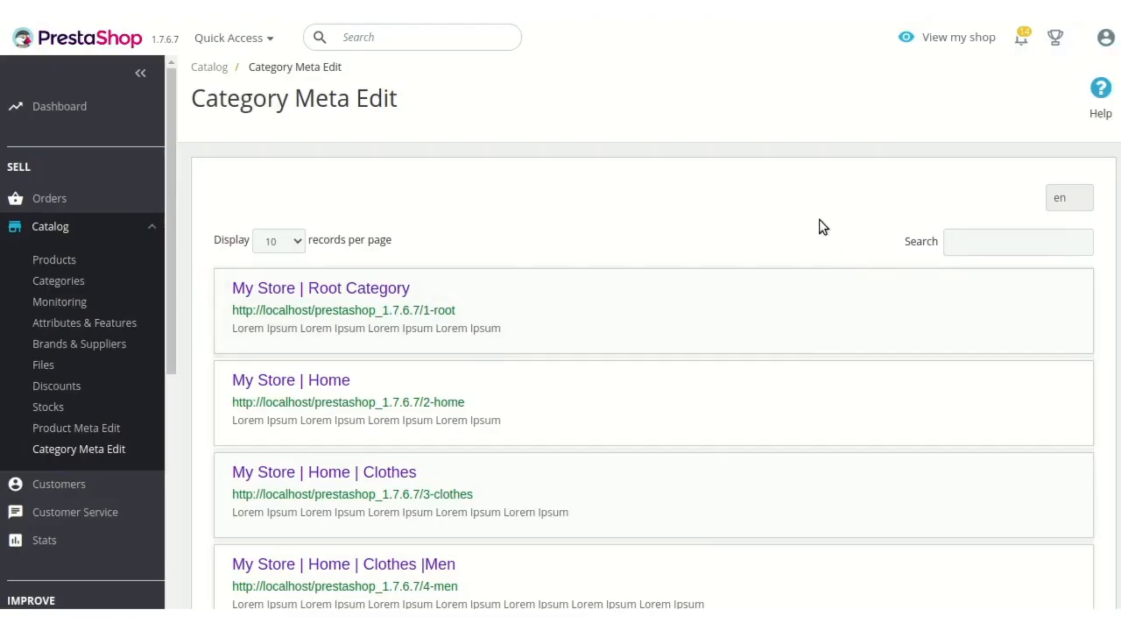